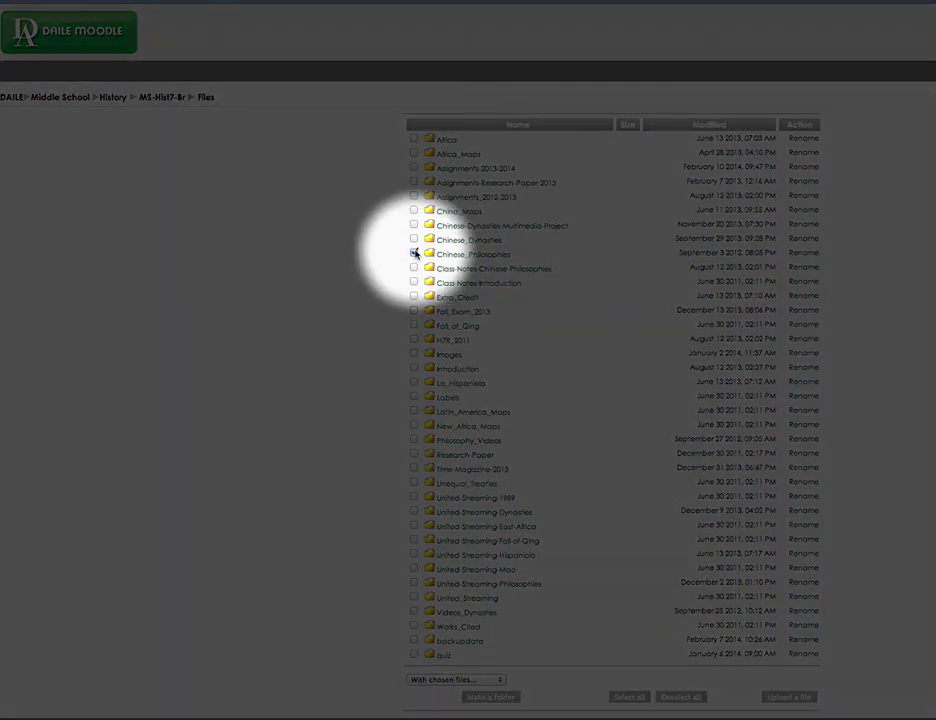
- Select the Chinese_Philosophies folder and choose 'Create zip archive' from the 'With chosen files...' menu
click(414, 253)
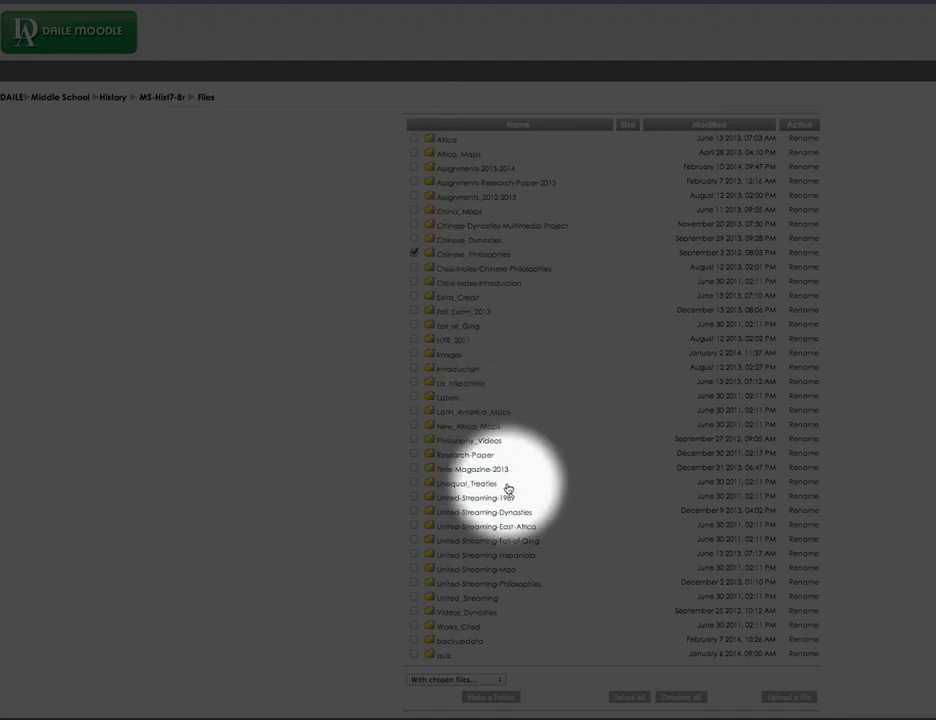
click(455, 679)
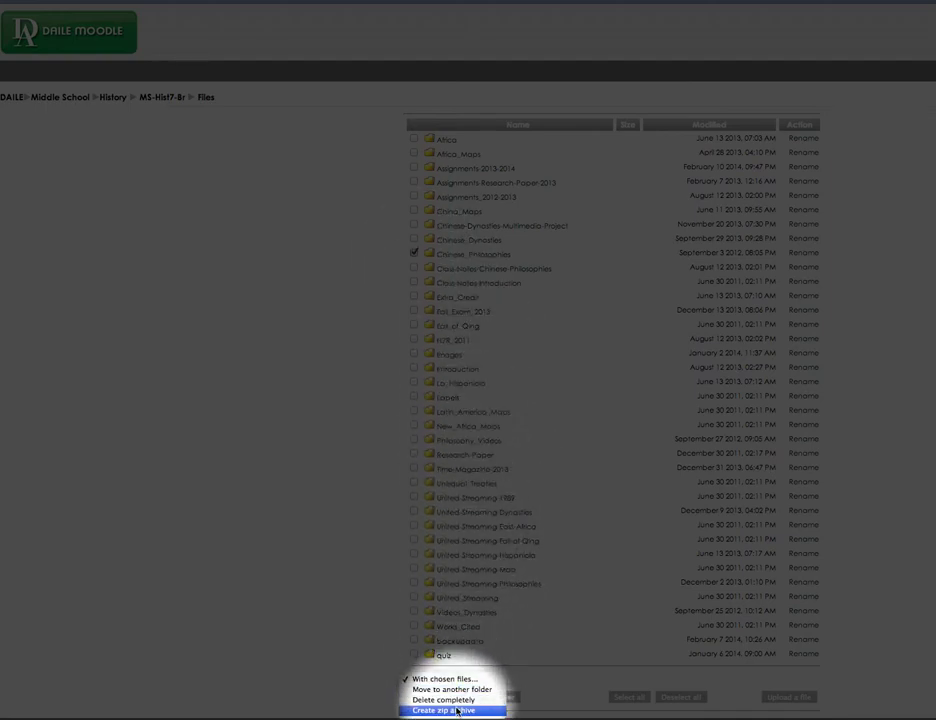
click(456, 710)
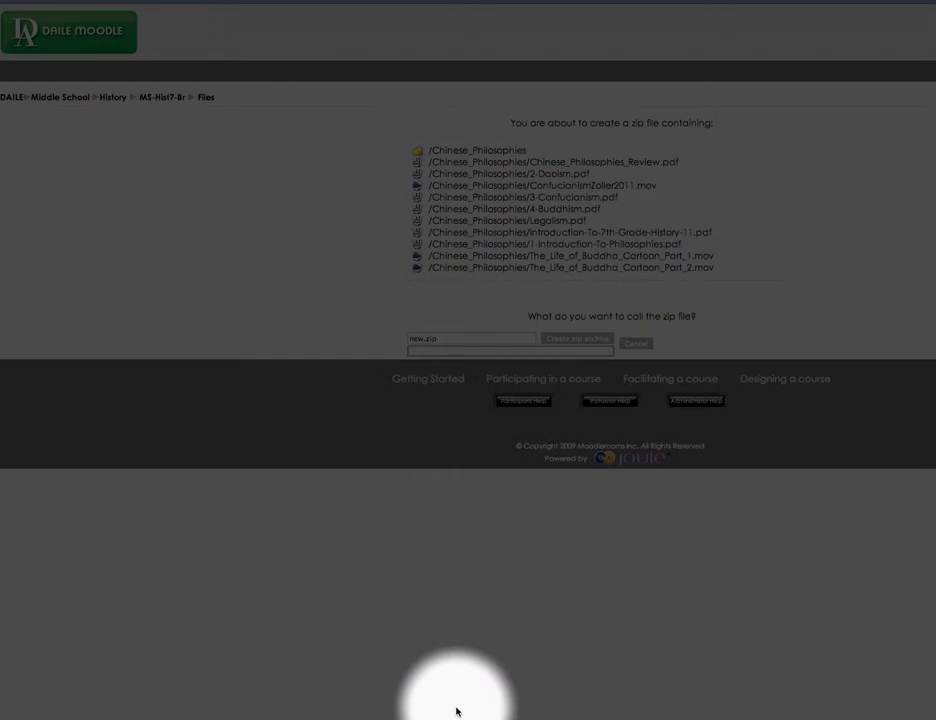
- Replace the default name new.zip with 'Move to Veracross Chinese Philosophies' and submit the zip
double_click(411, 338)
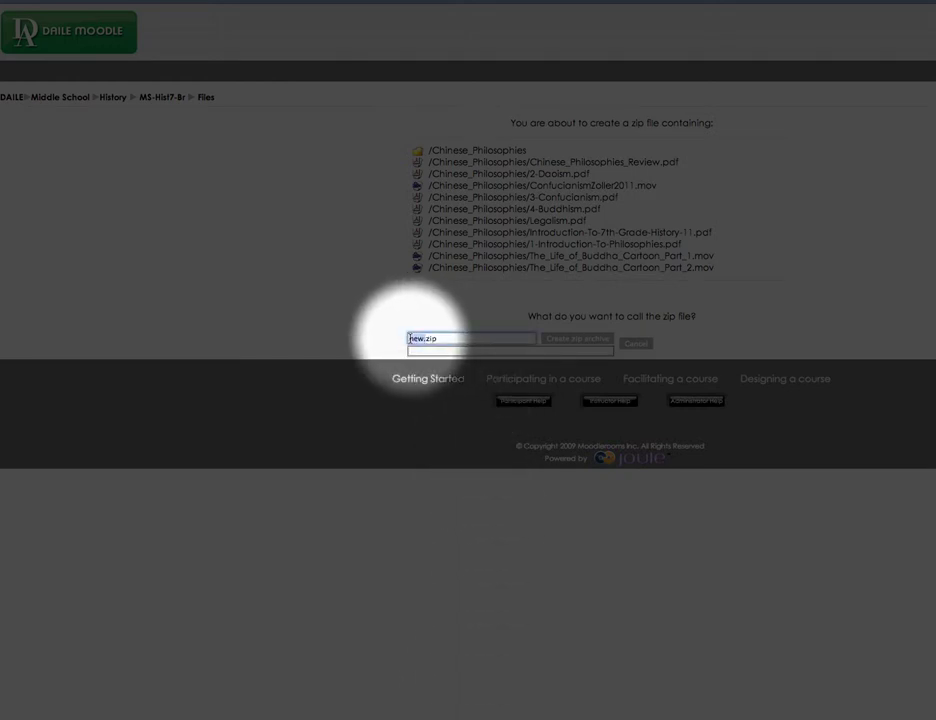
text(Move to Ve)
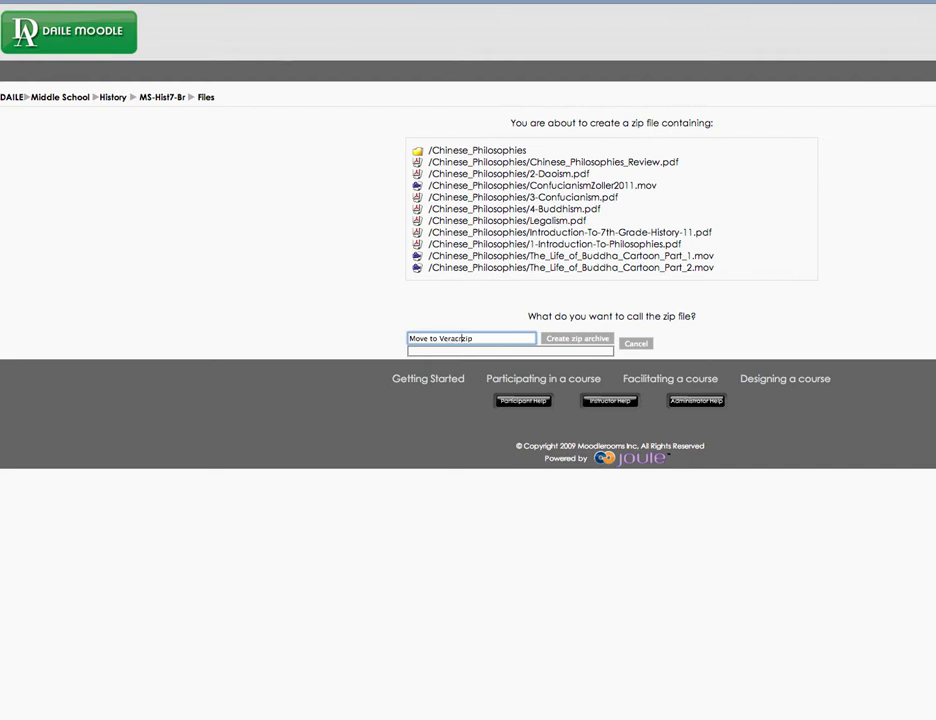
text(racross Chinese Philosoph)
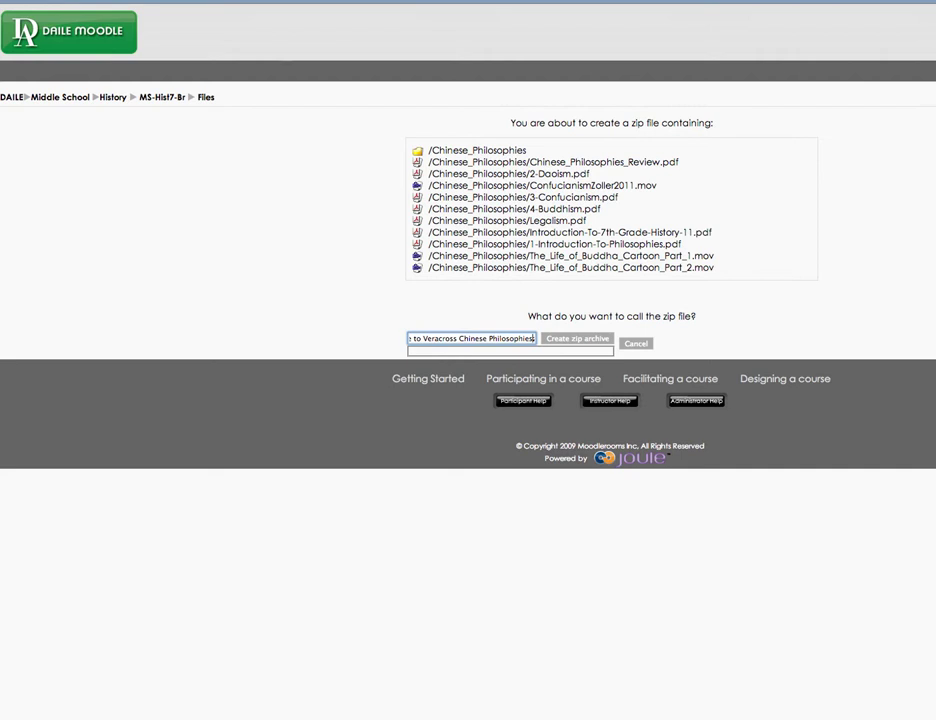
text(ies)
key(End)
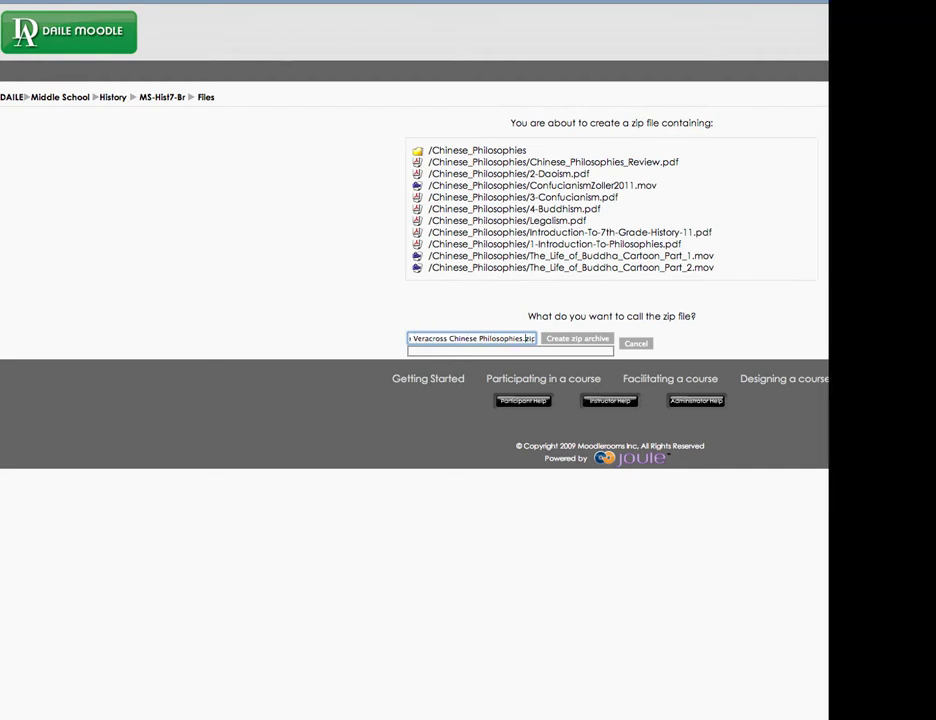
drag(533, 338, 450, 338)
key(super+c)
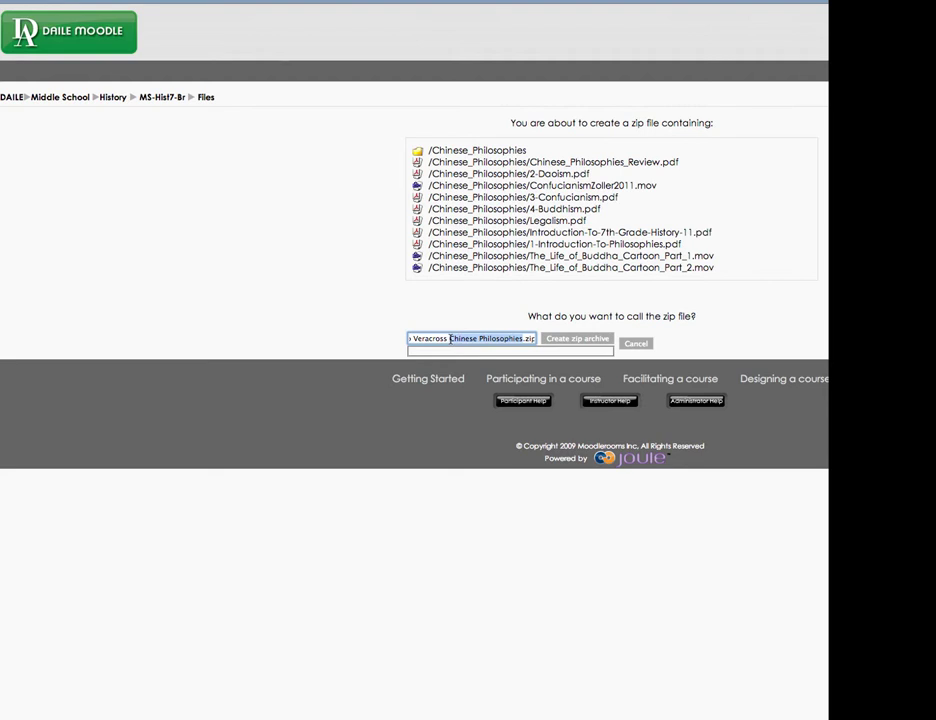
click(567, 340)
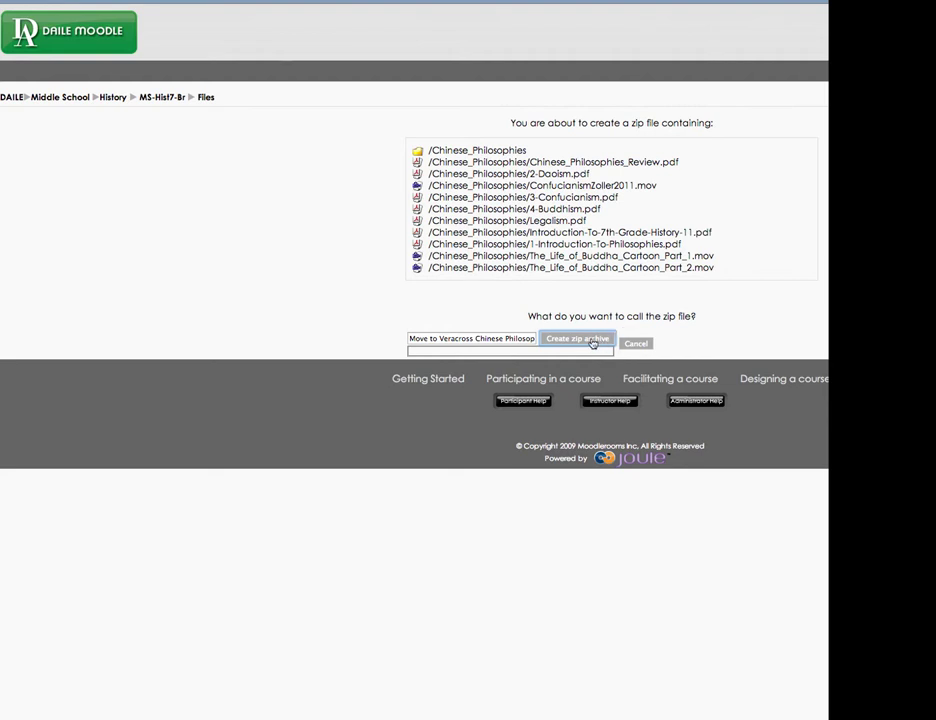
- Create Move_to_Veracross_Chinese_Philosophies.zip (77.1MB) in the course files and download it
click(579, 341)
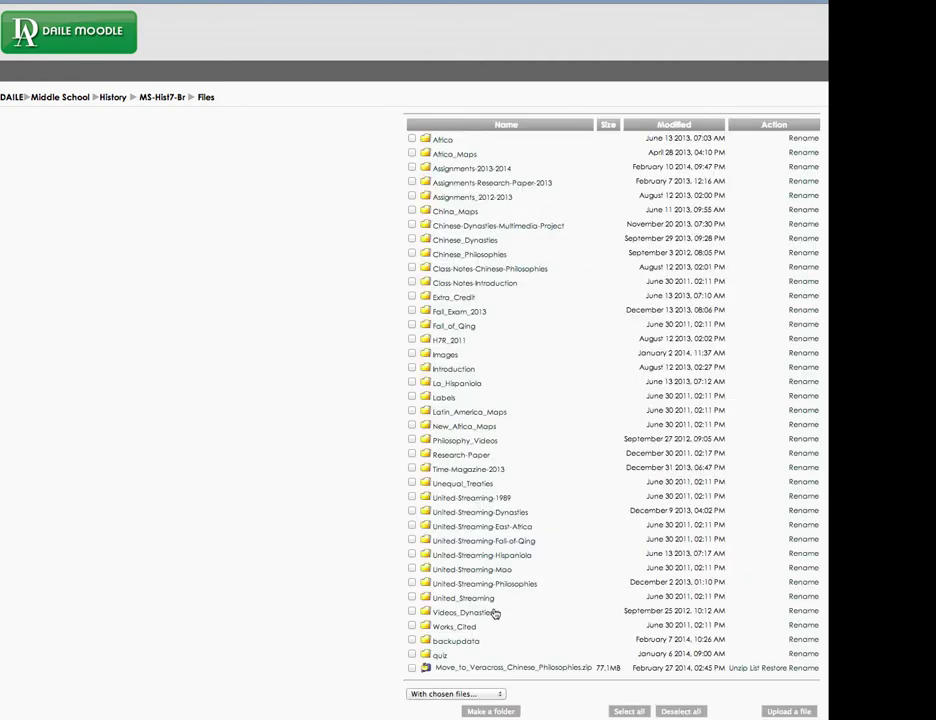
click(522, 668)
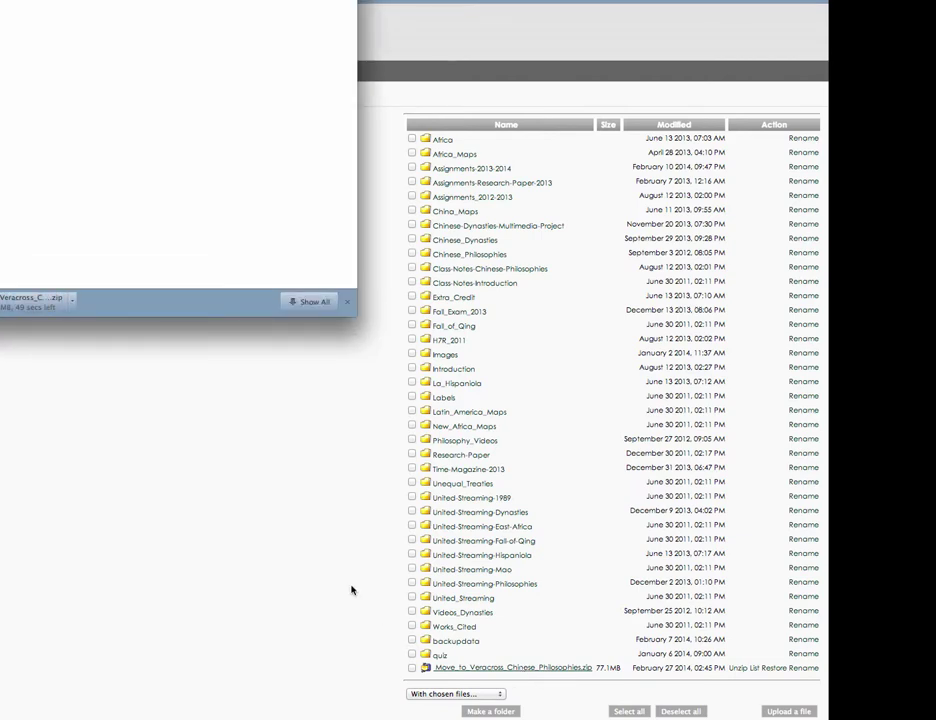
drag(125, 2, 242, 146)
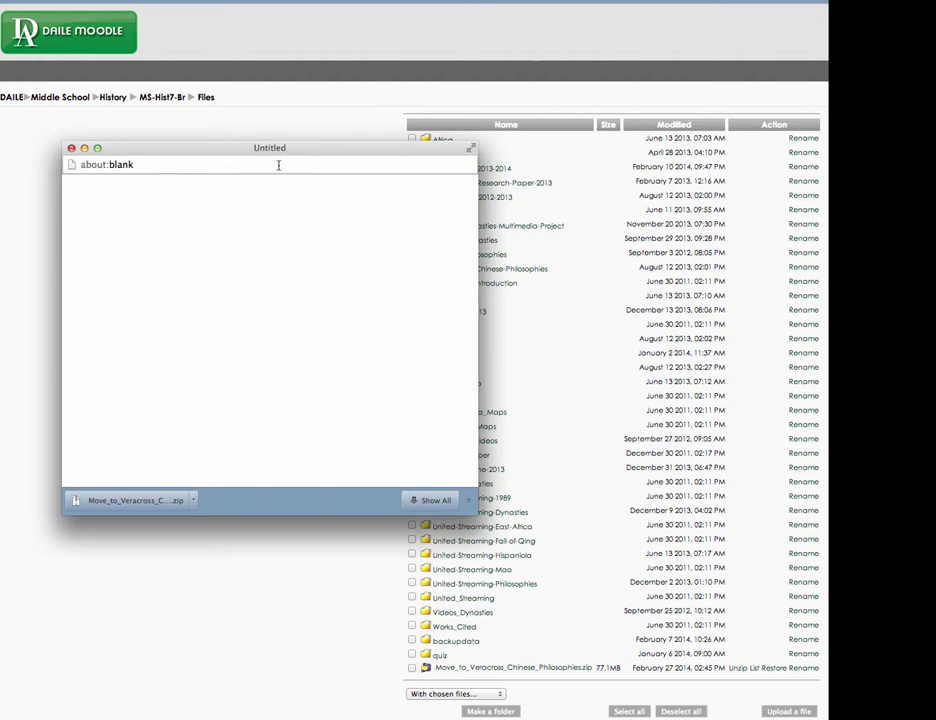
click(193, 500)
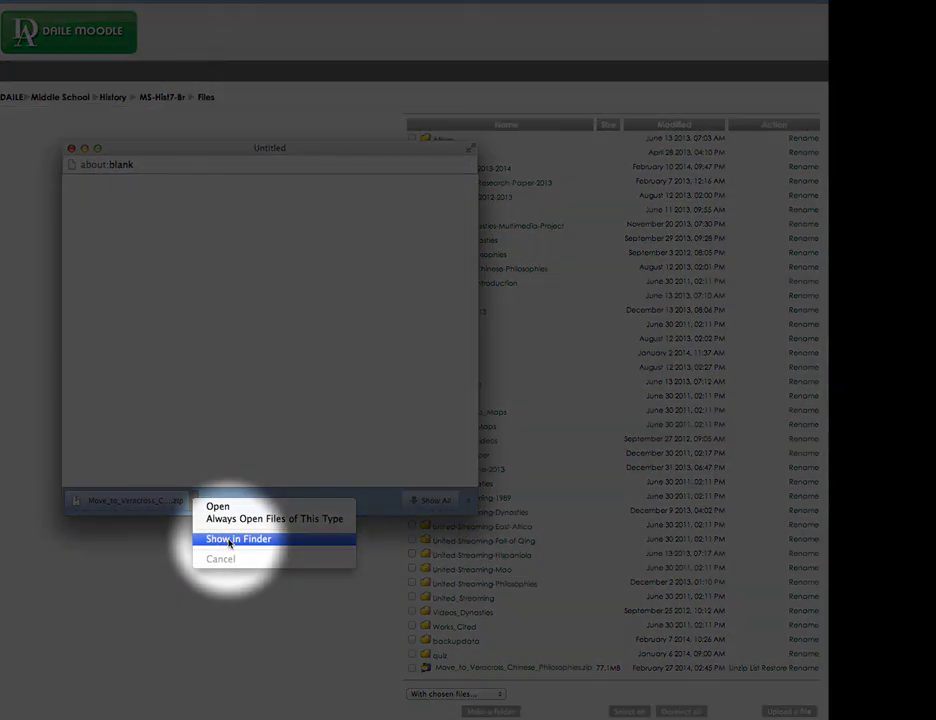
- Extract the downloaded zip into Downloads/Chinese_Philosophies in Finder and select its ten files
click(230, 538)
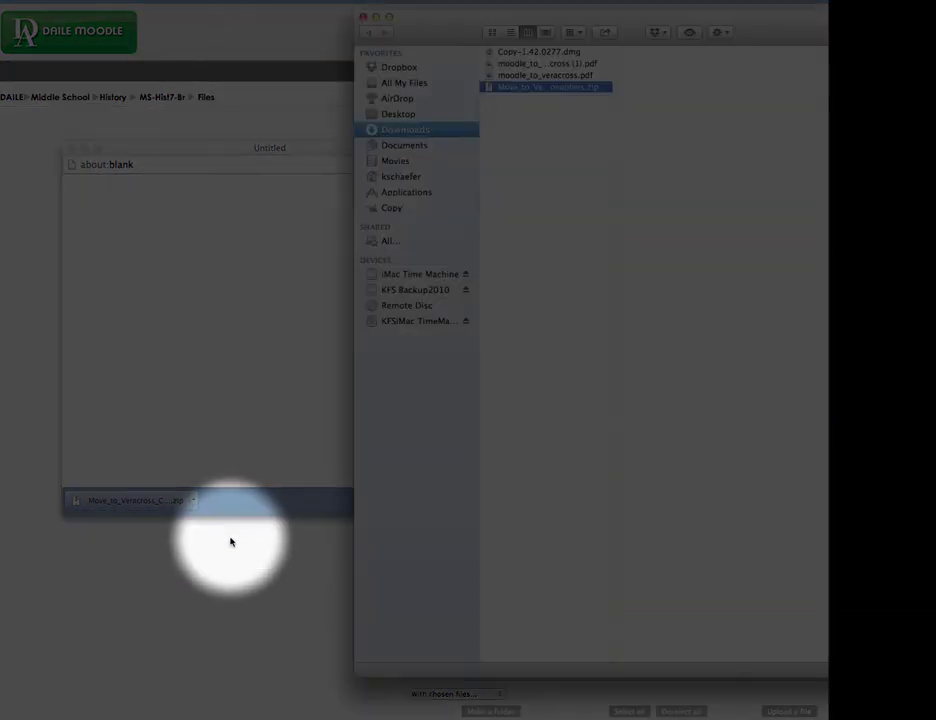
double_click(535, 89)
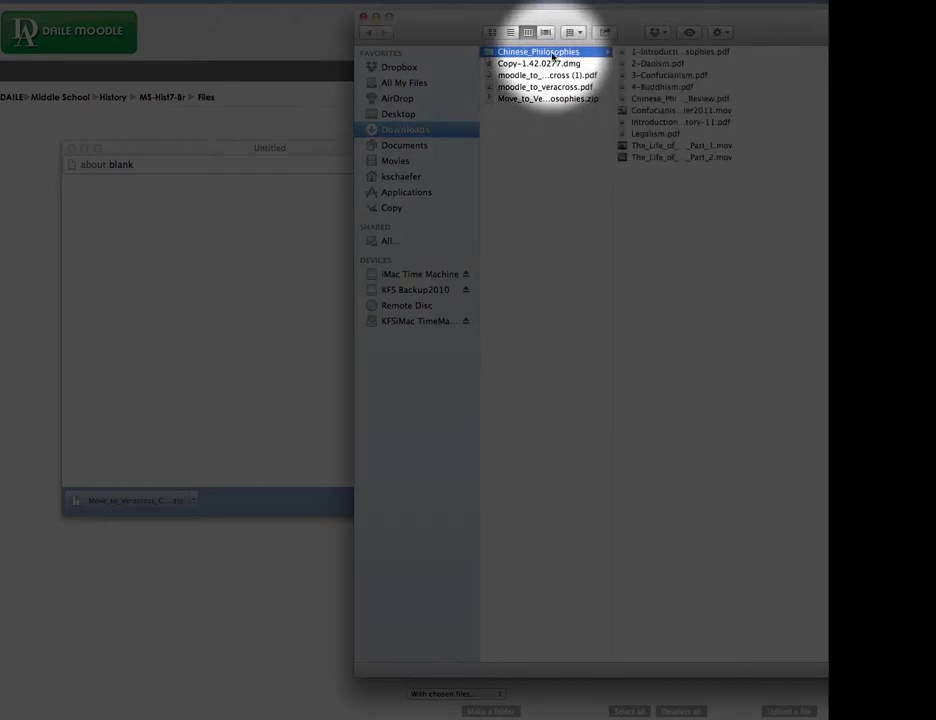
drag(674, 194, 665, 58)
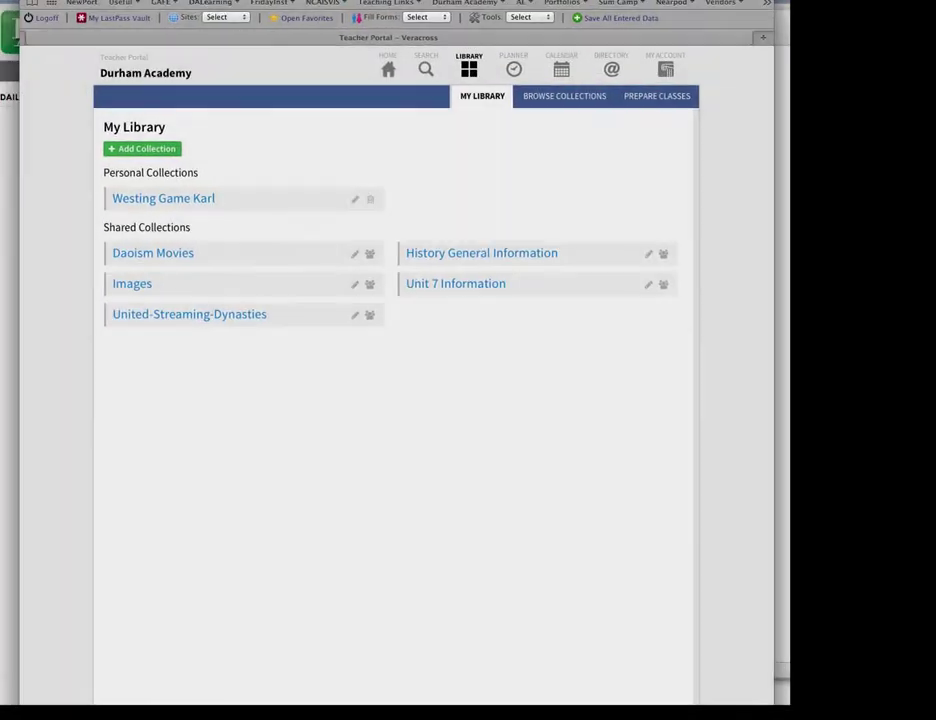
- Add a new library collection named 'Chinese Philosophies'
mouse_move(535, 0)
mouse_down()
mouse_move(535, 12)
mouse_move(523, 13)
mouse_up()
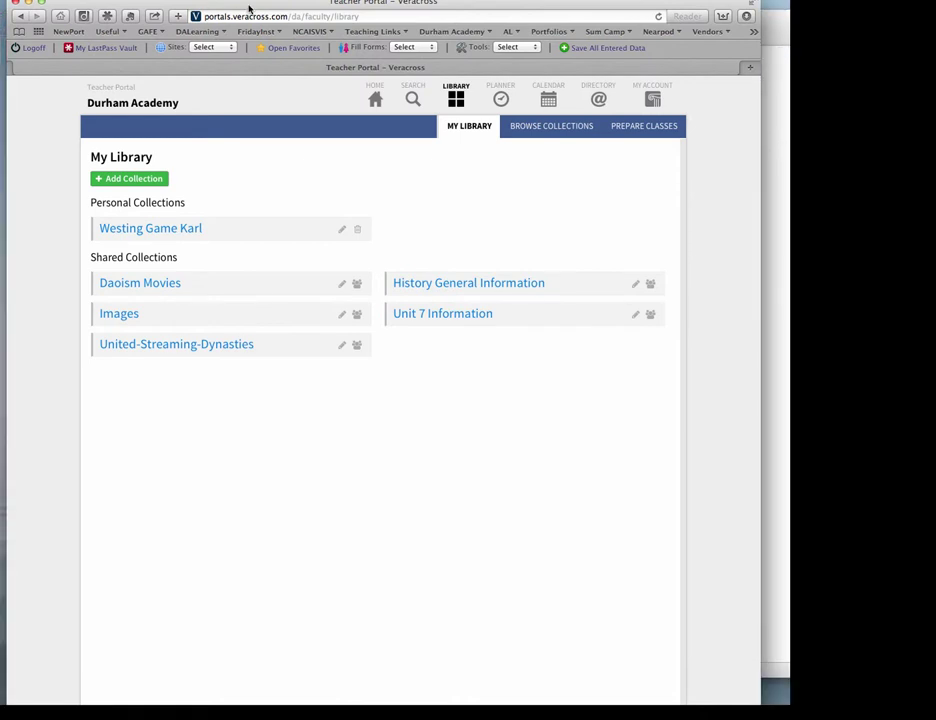
drag(249, 8, 249, 19)
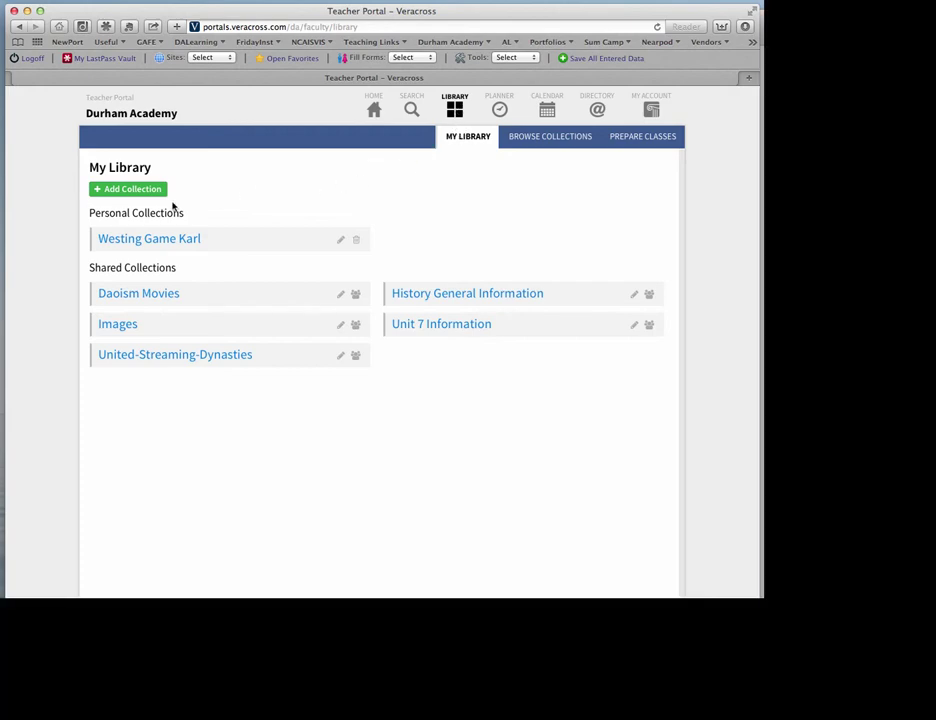
click(130, 190)
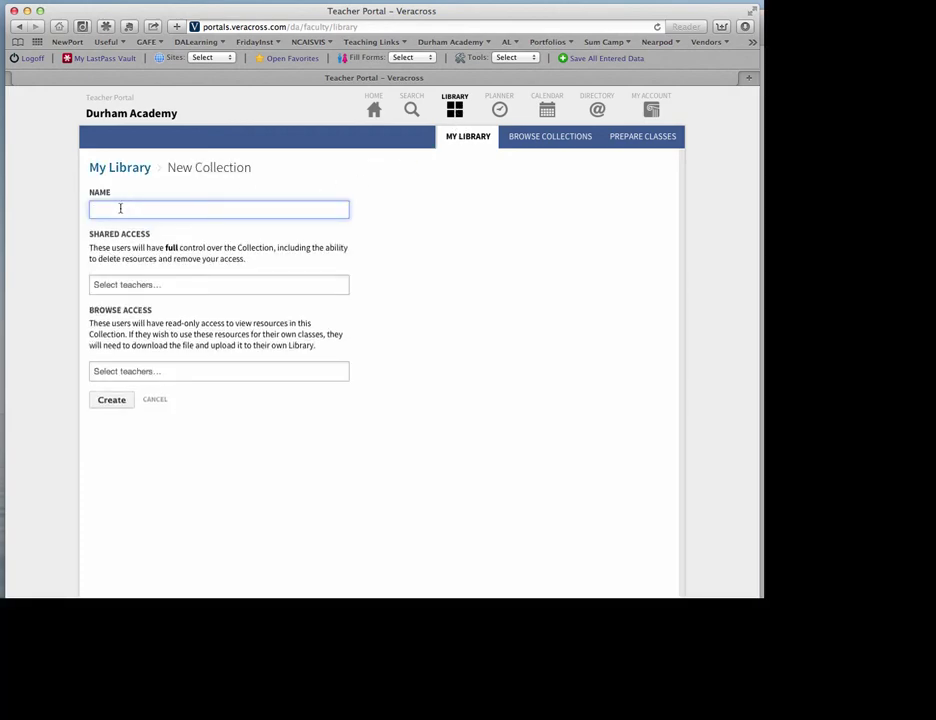
text(Chinese Philosophies)
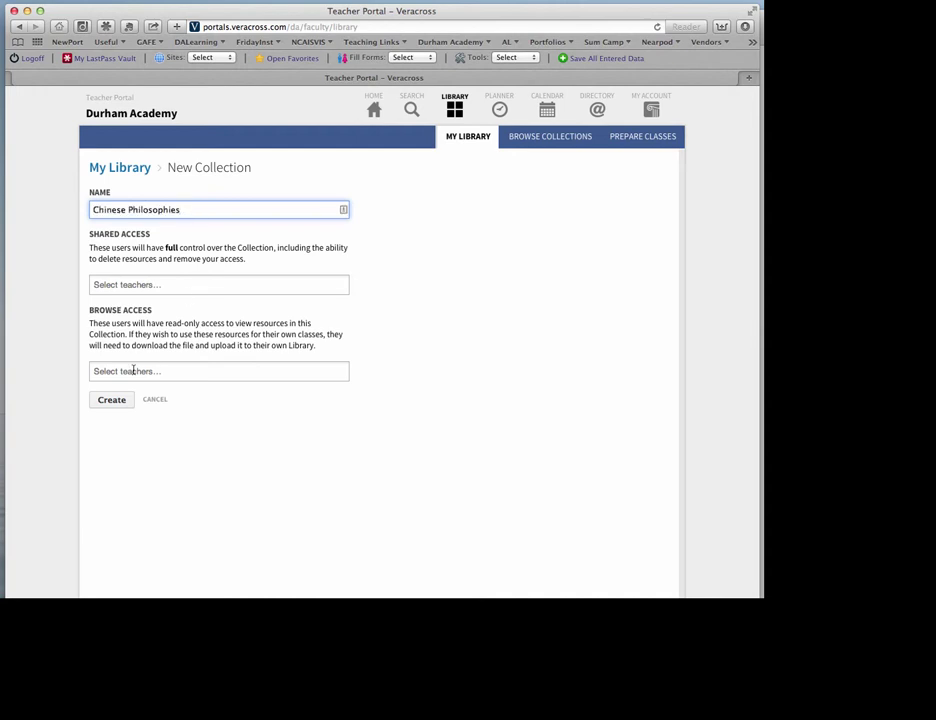
click(118, 401)
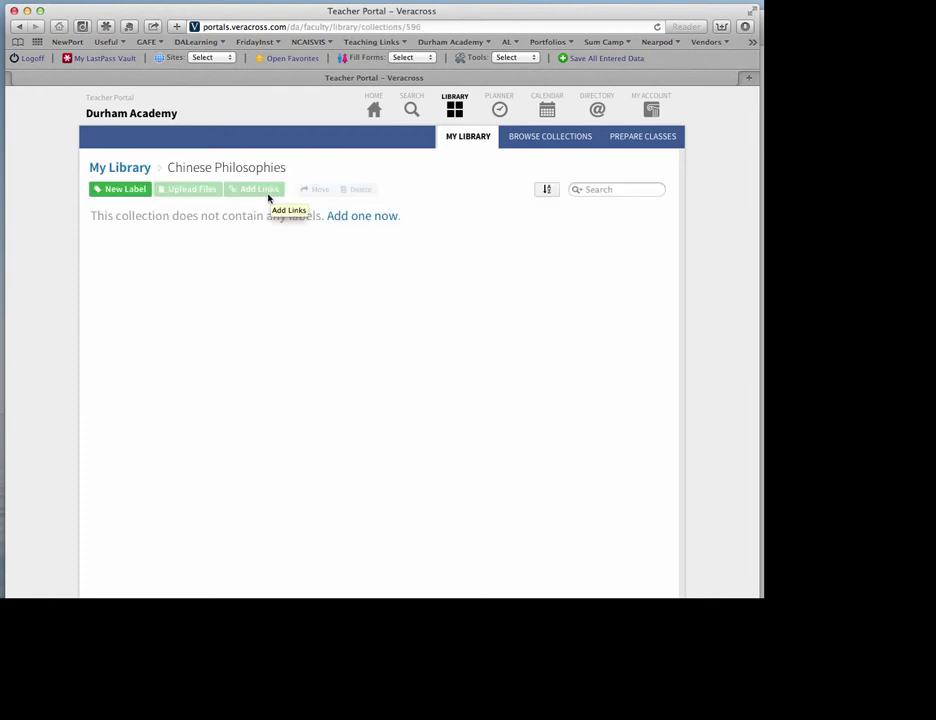
- Create a 'Philosophies' label in the collection and open its Upload Files page
click(362, 217)
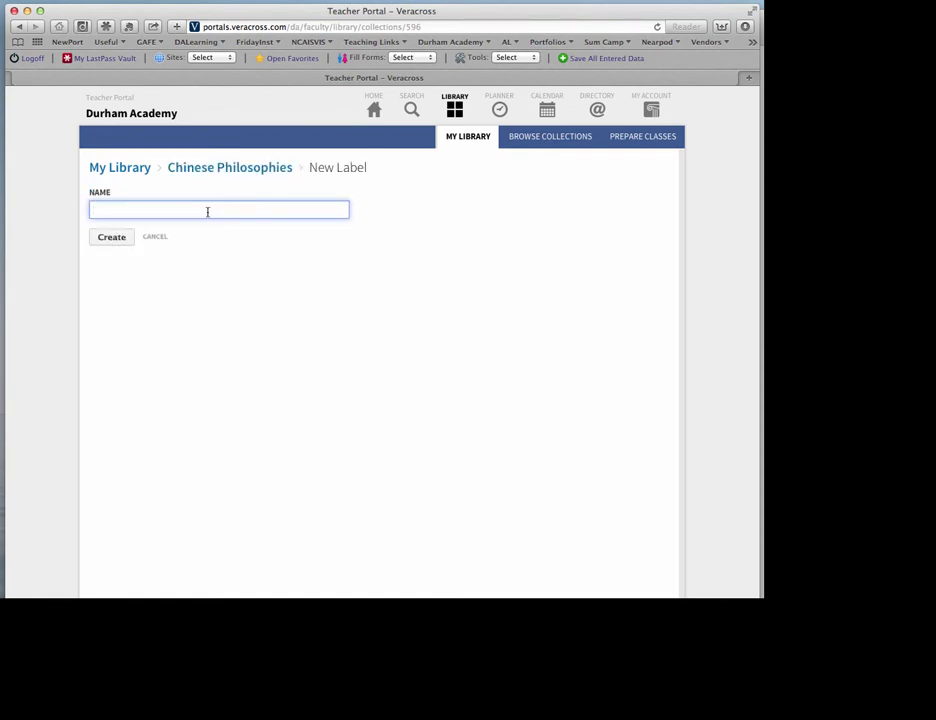
key(super+v)
drag(130, 209, 86, 210)
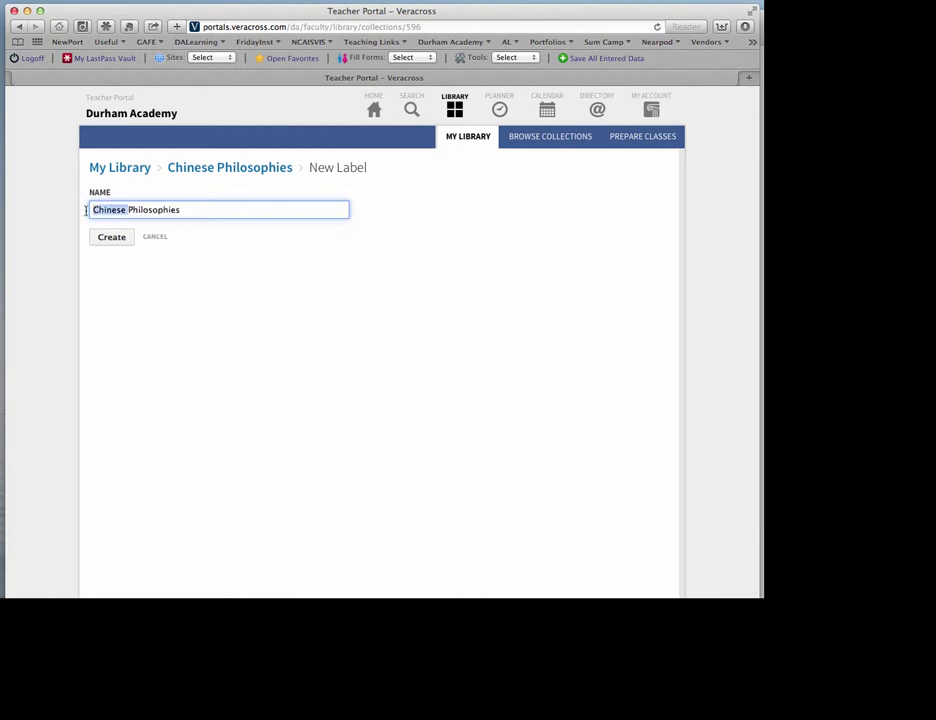
key(BackSpace)
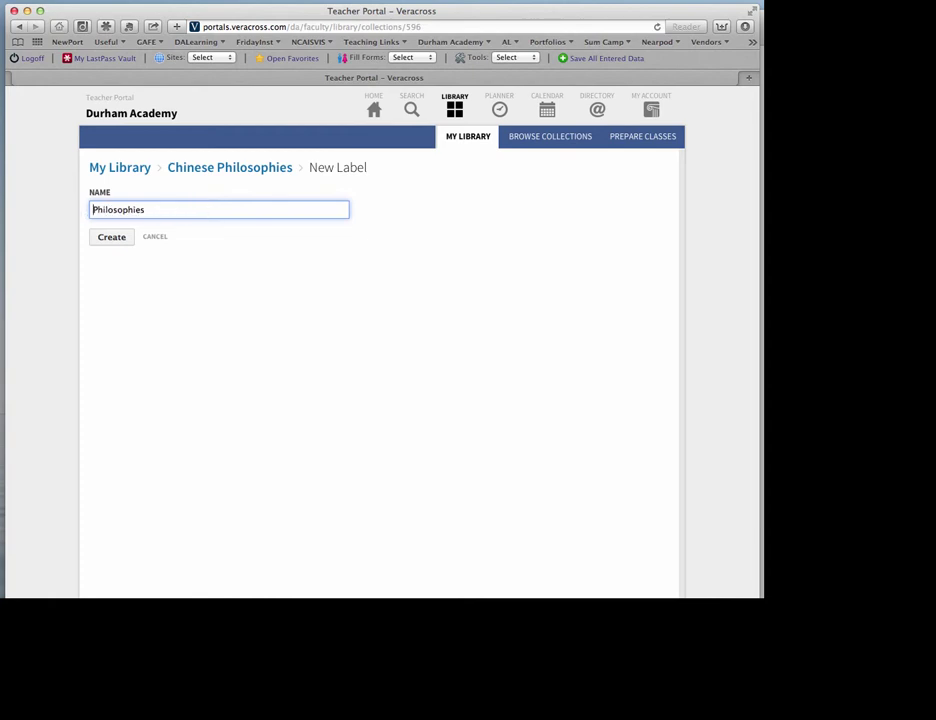
click(112, 238)
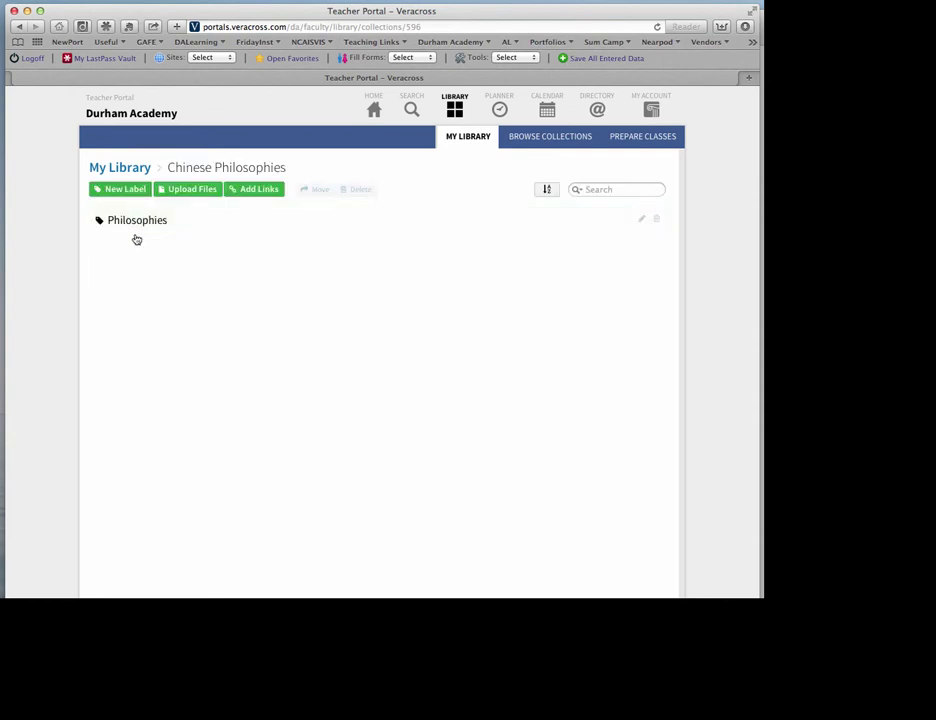
click(175, 191)
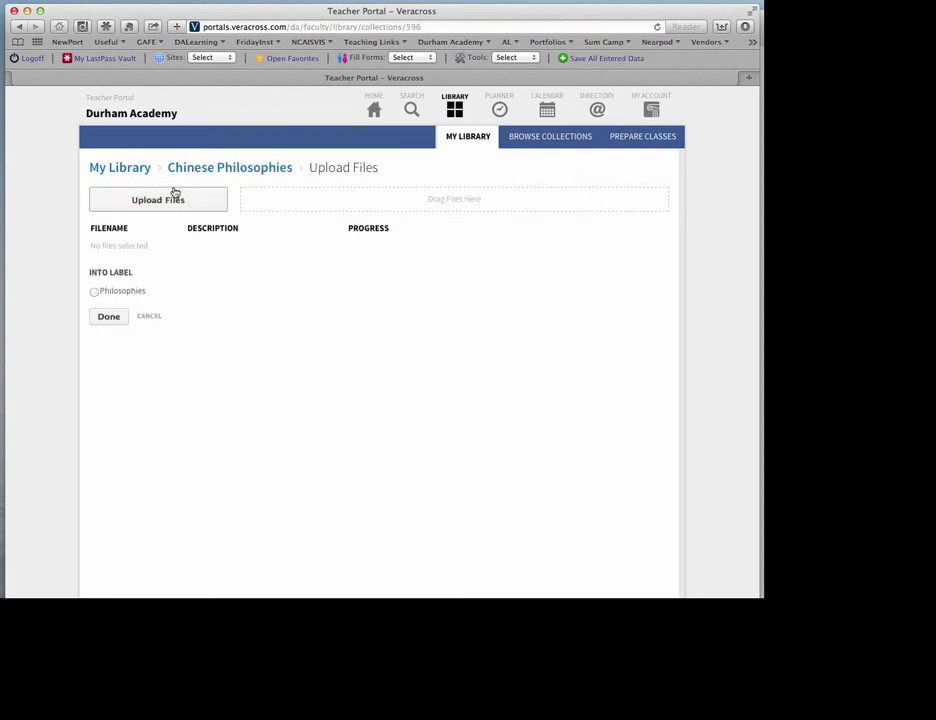
- Upload all ten files from Downloads/Chinese_Philosophies under the Philosophies label
click(94, 291)
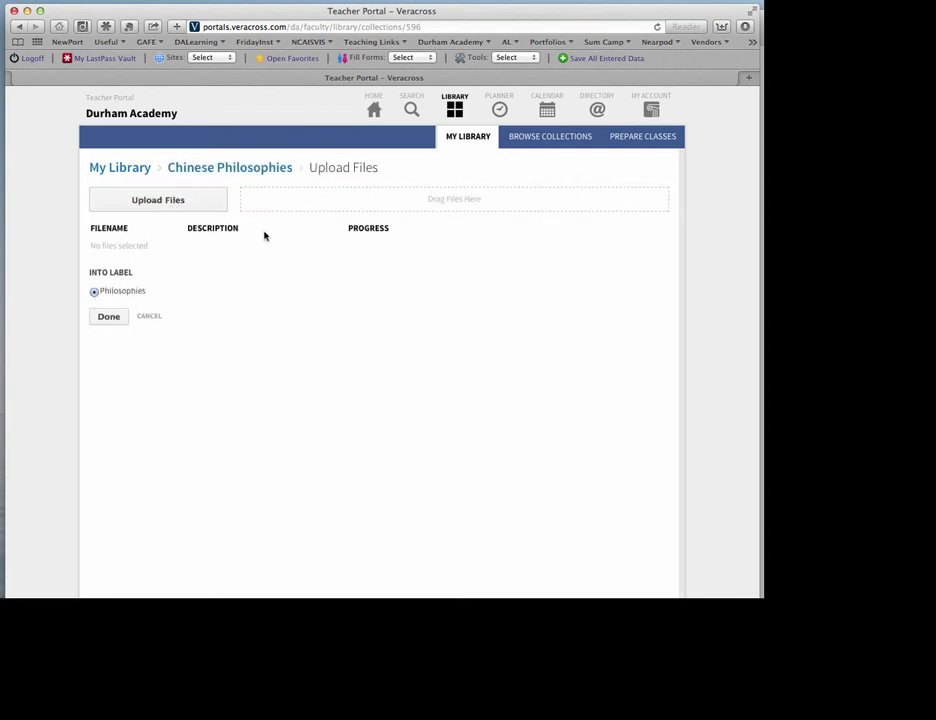
click(184, 203)
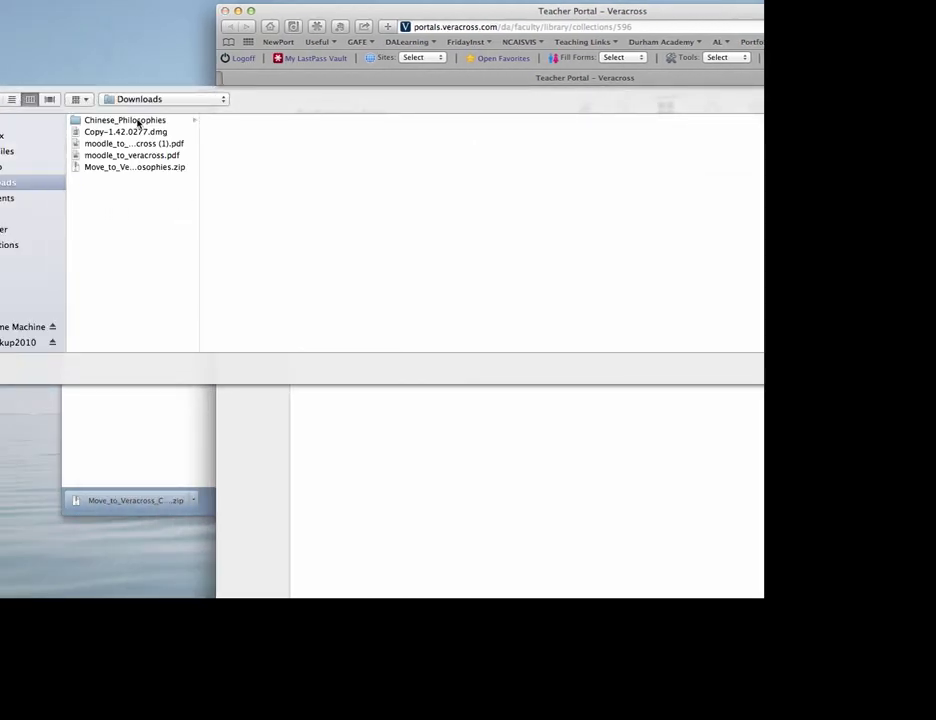
click(138, 121)
drag(236, 261, 224, 120)
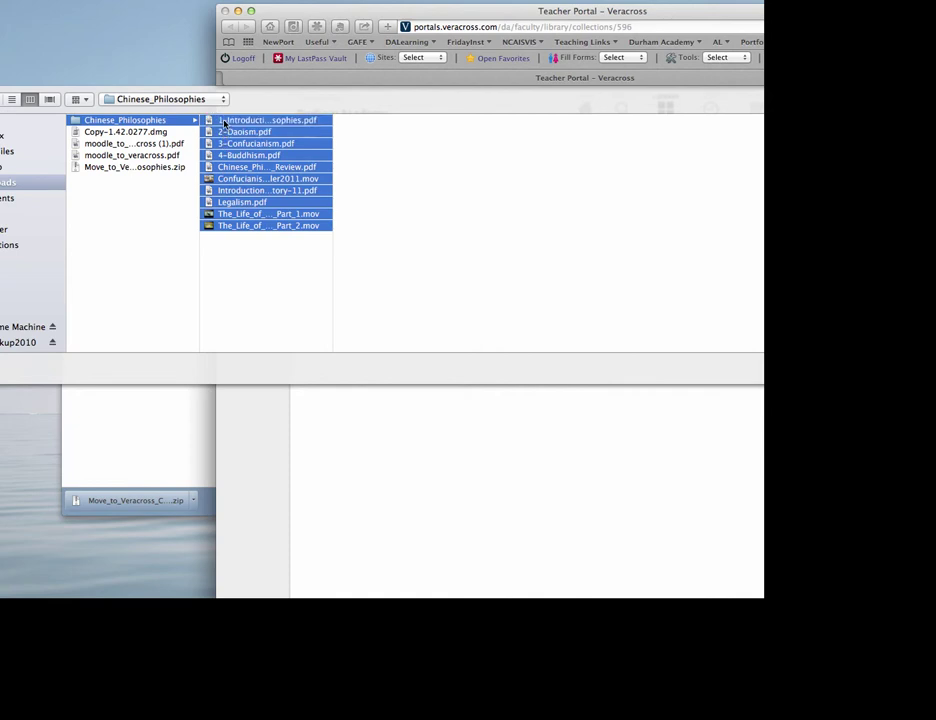
click(265, 276)
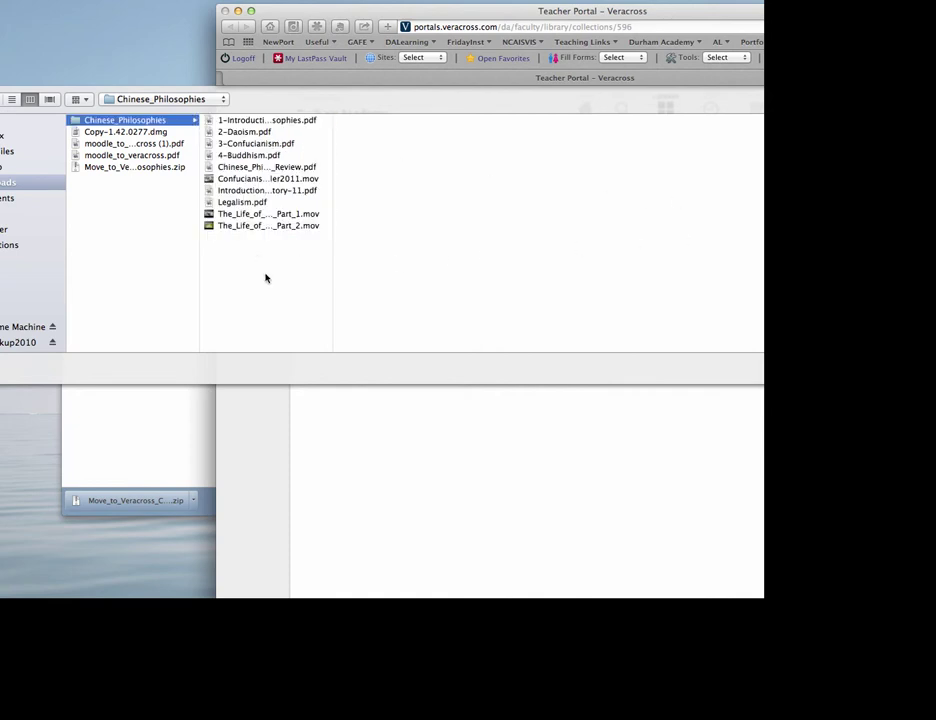
drag(267, 253, 270, 119)
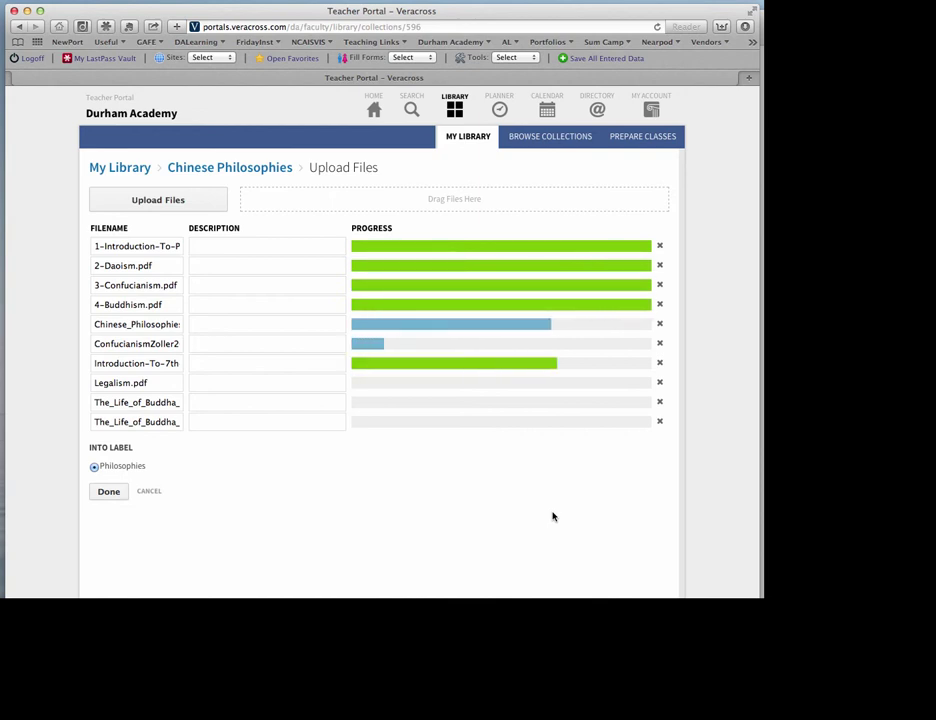
- Let all ten file uploads complete and confirm with Done
click(212, 245)
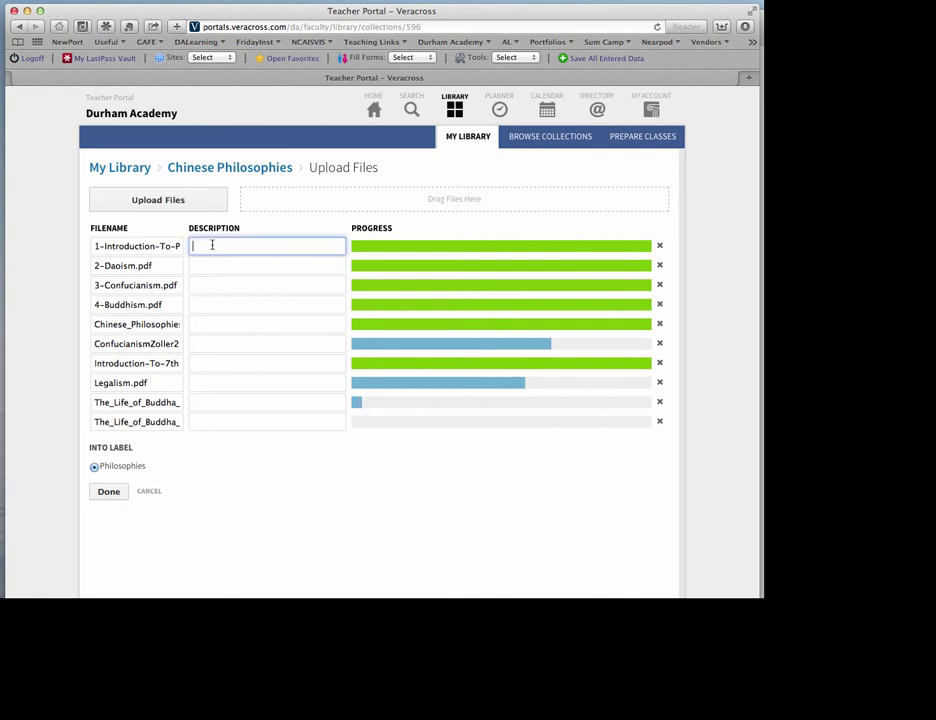
click(219, 266)
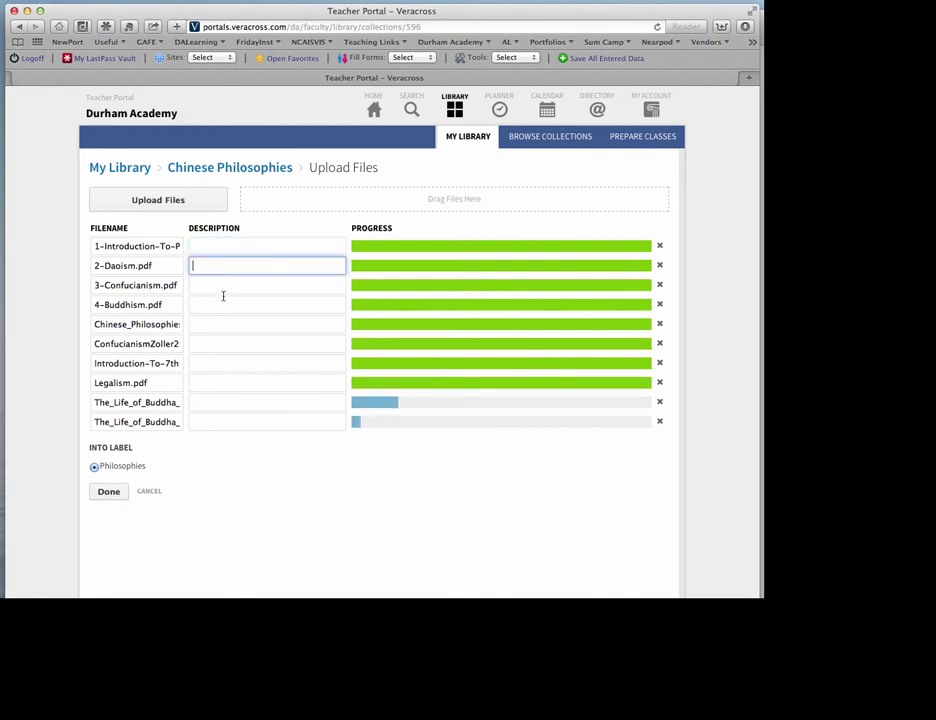
click(229, 288)
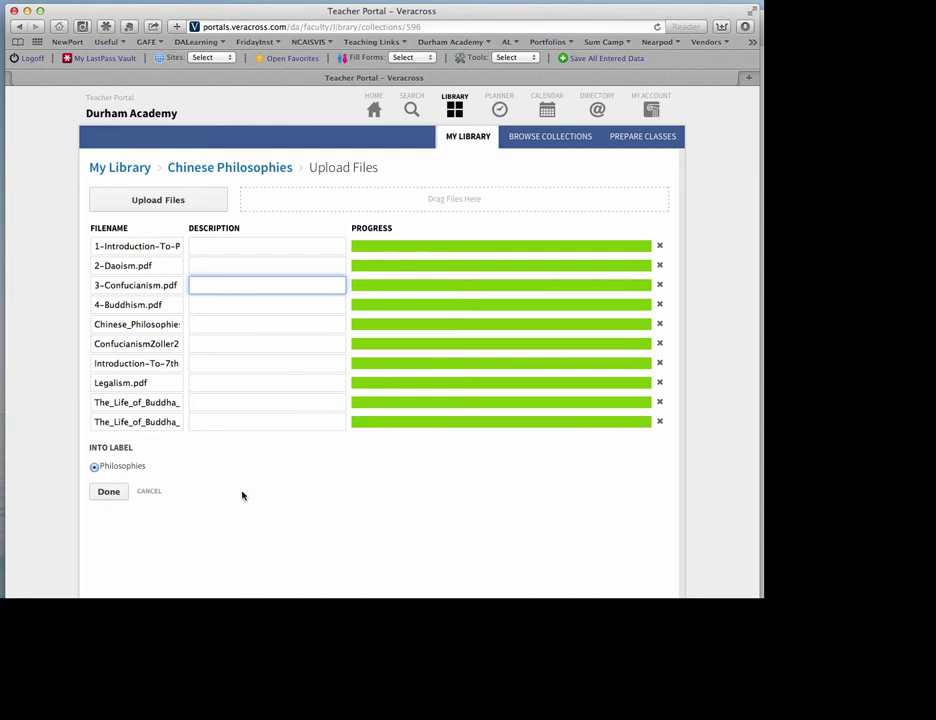
click(106, 493)
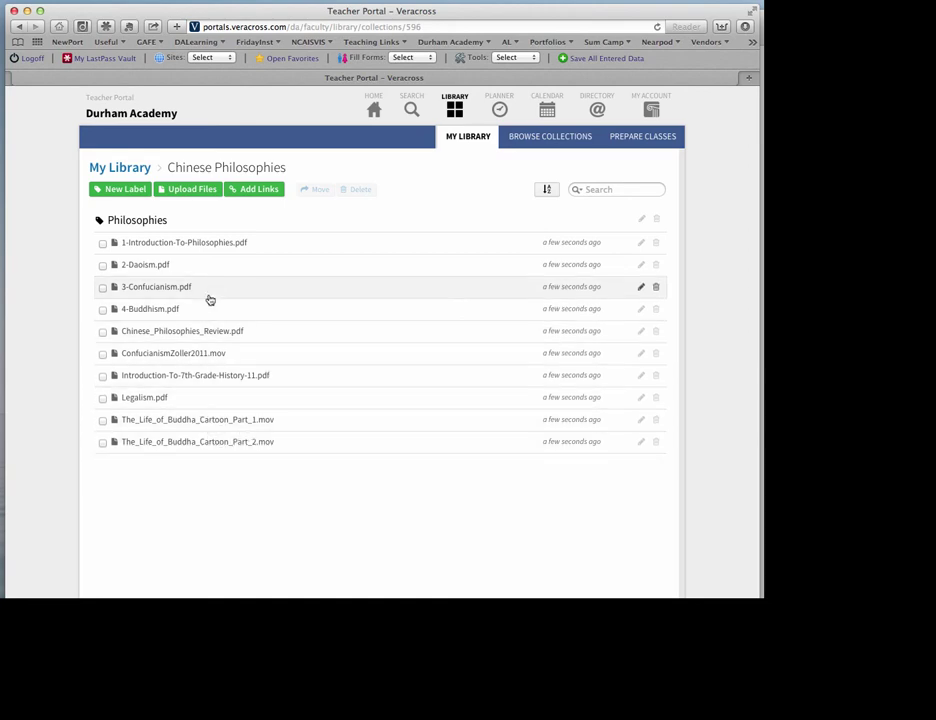
- Return to the My Library page via the breadcrumb
click(122, 171)
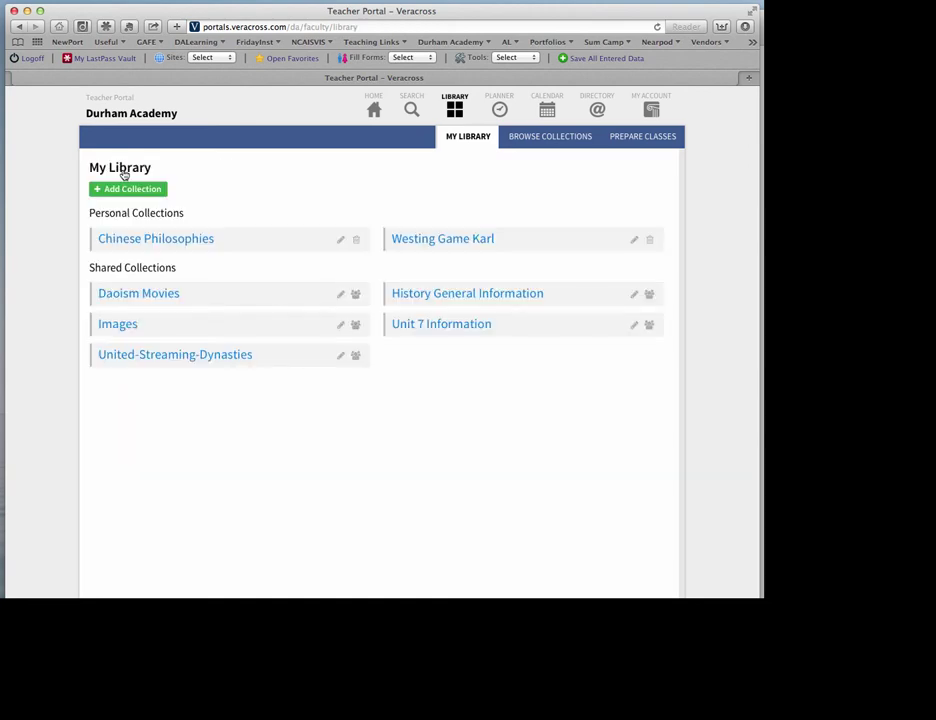